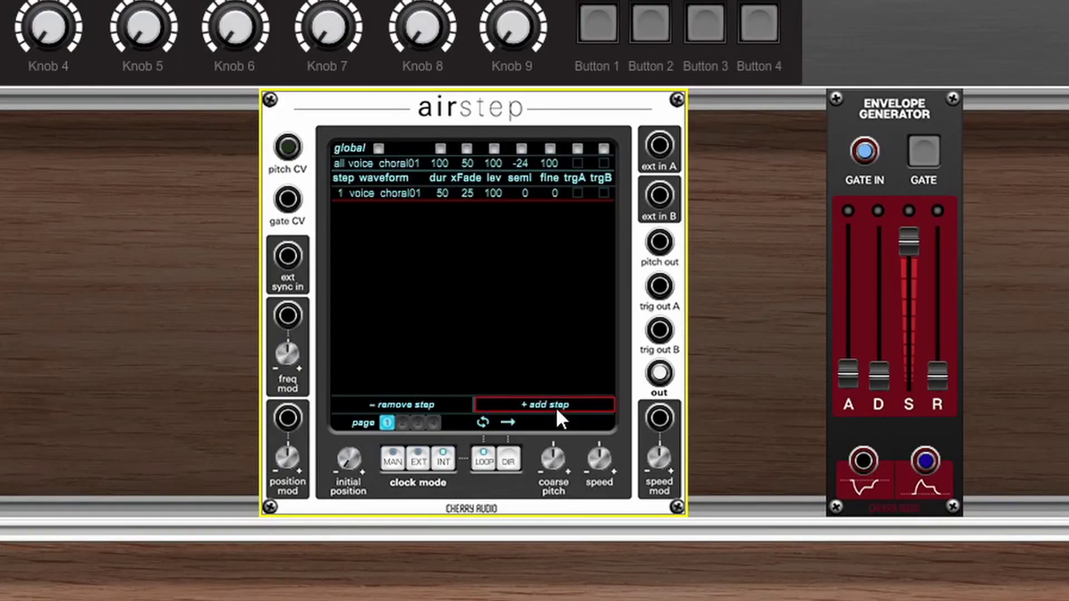
Add a second step to the airstep sequence and assign it the bass syn01 waveform
{"action": "left_click", "coordinate": [557, 411]}
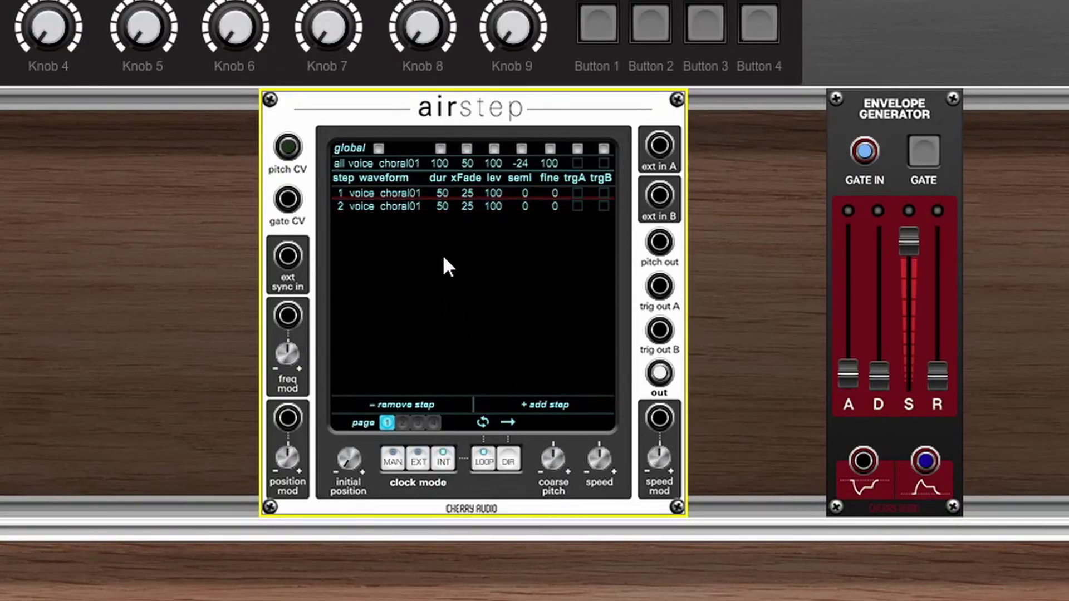
{"action": "left_click", "coordinate": [397, 207]}
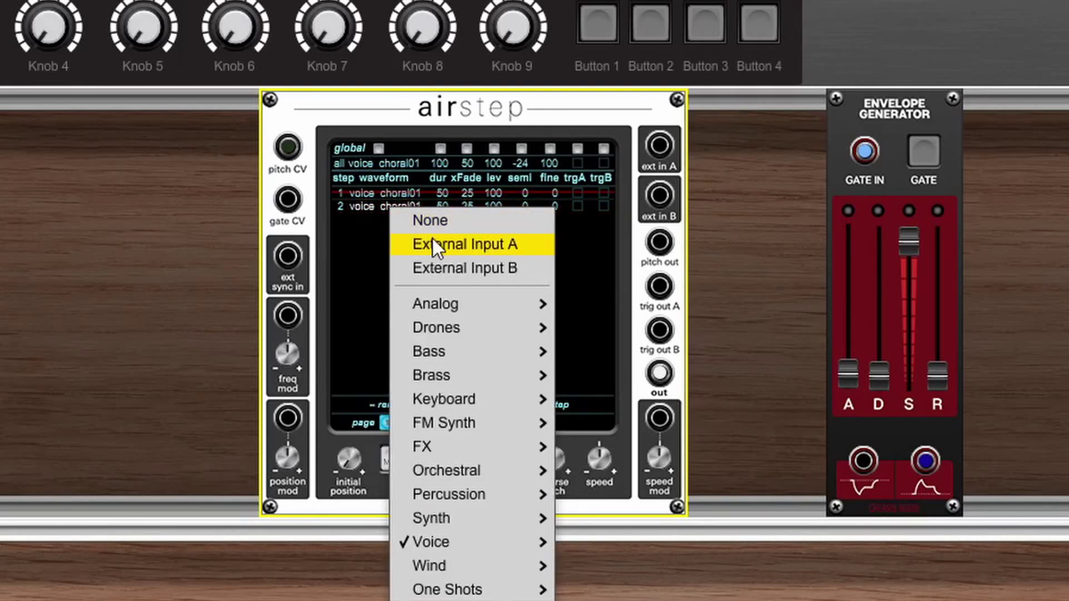
{"action": "left_click", "coordinate": [375, 231]}
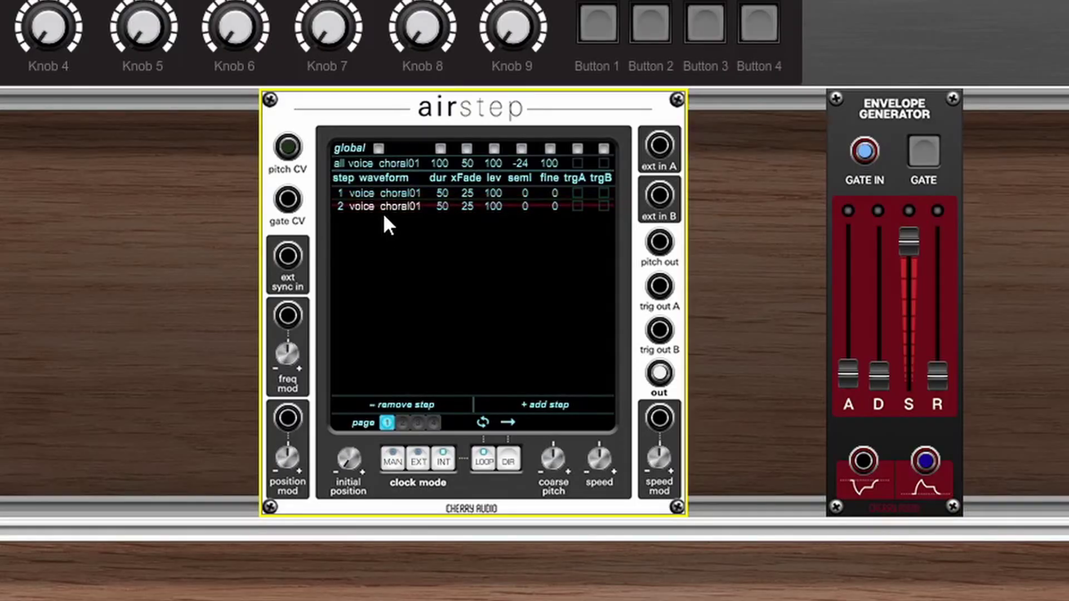
{"action": "left_click", "coordinate": [384, 208]}
{"action": "mouse_move", "coordinate": [483, 356]}
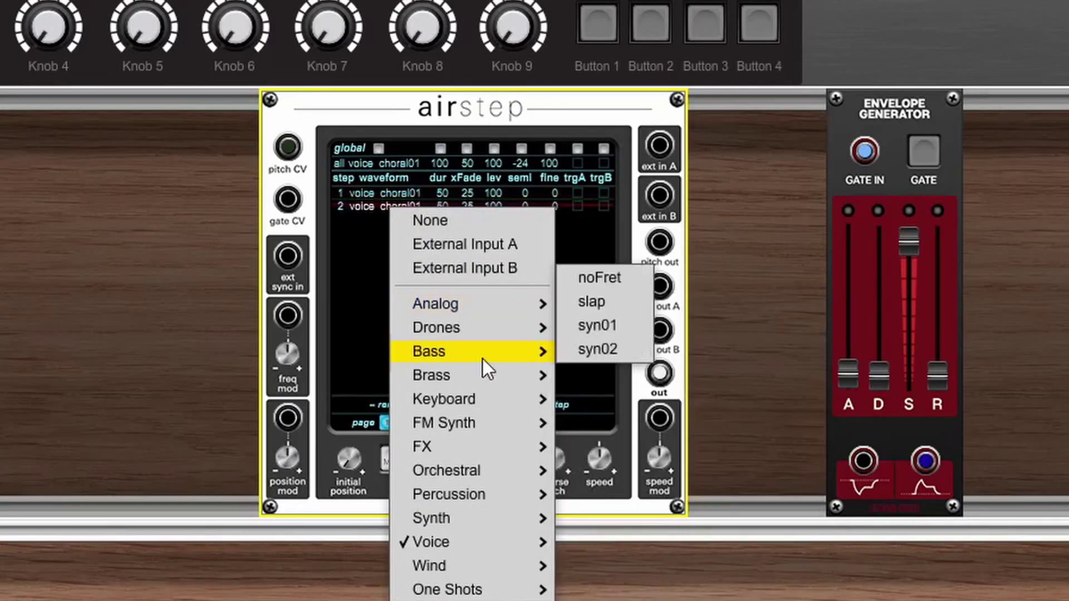
{"action": "left_click", "coordinate": [612, 325]}
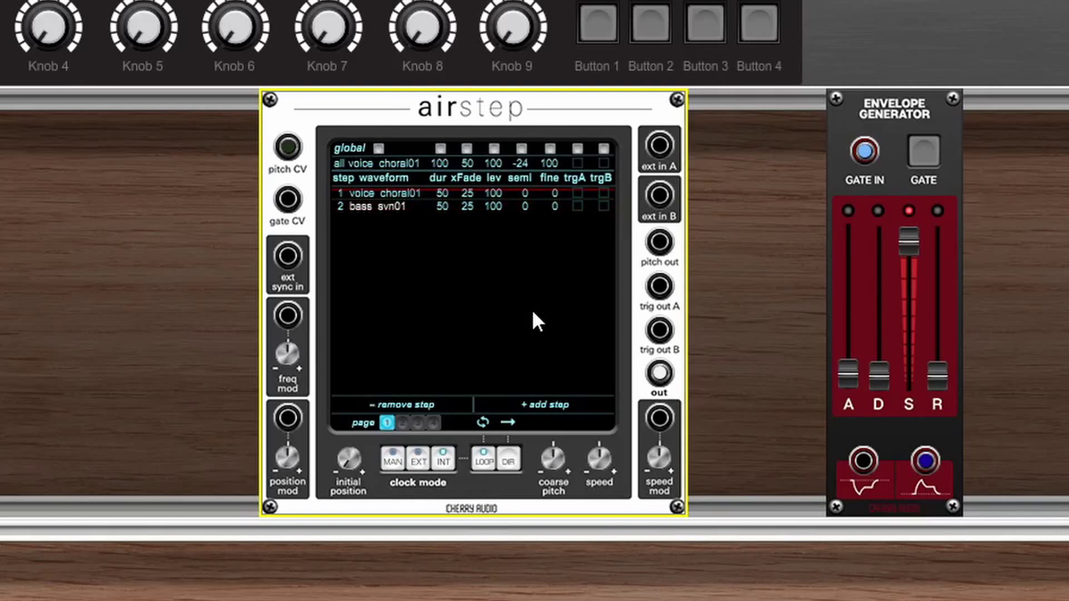
Slow the airstep speed to -0.60 and set step 2's pitch offset to 7 semitones
{"action": "left_click_drag", "start_coordinate": [600, 462], "coordinate": [609, 546]}
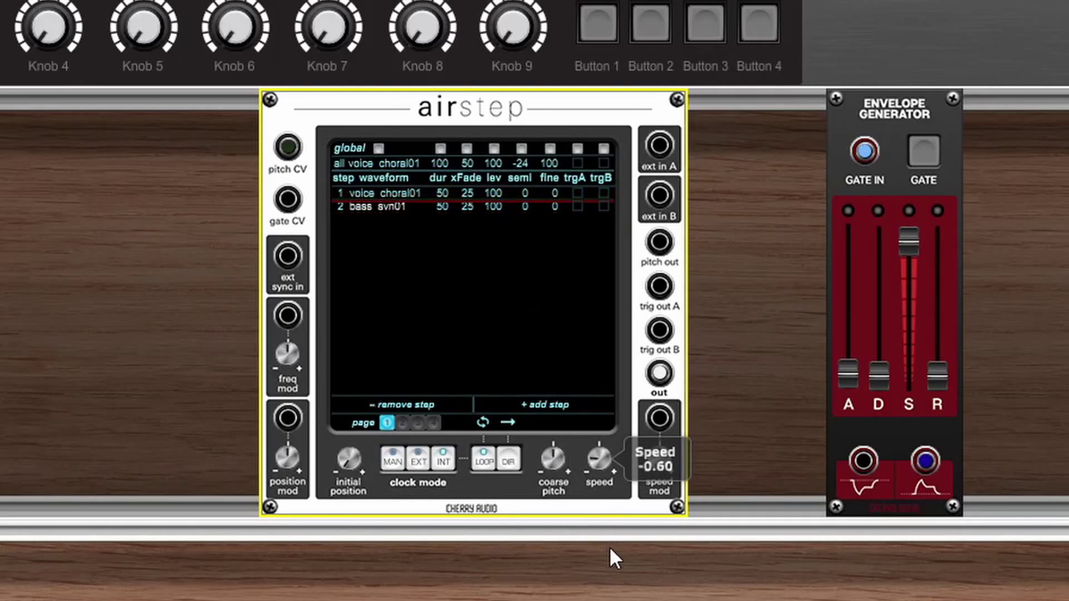
{"action": "left_click_drag", "start_coordinate": [293, 199], "coordinate": [39, 33]}
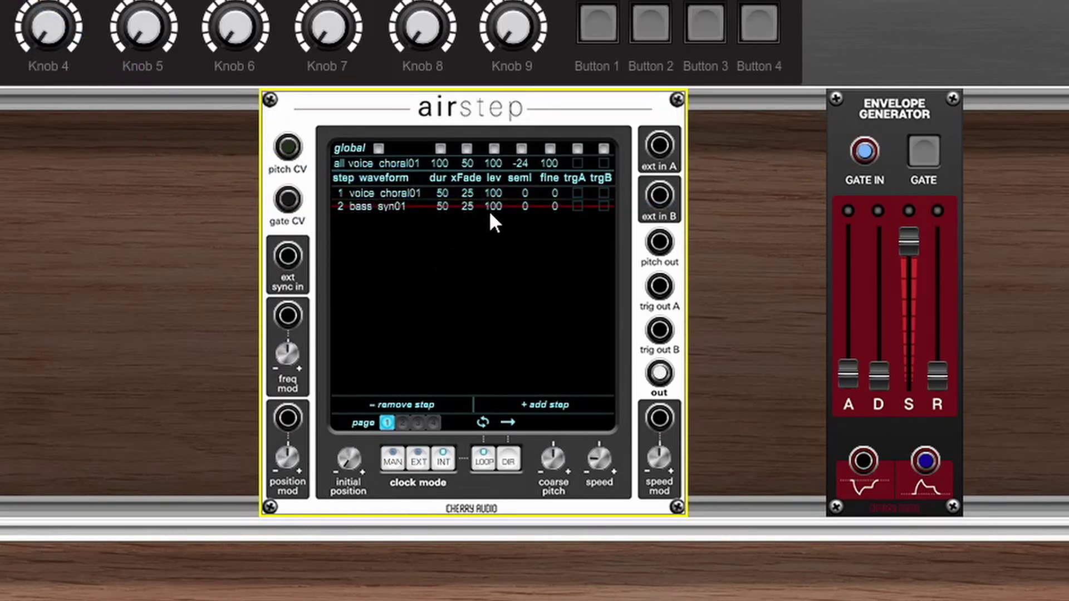
{"action": "left_click", "coordinate": [519, 206]}
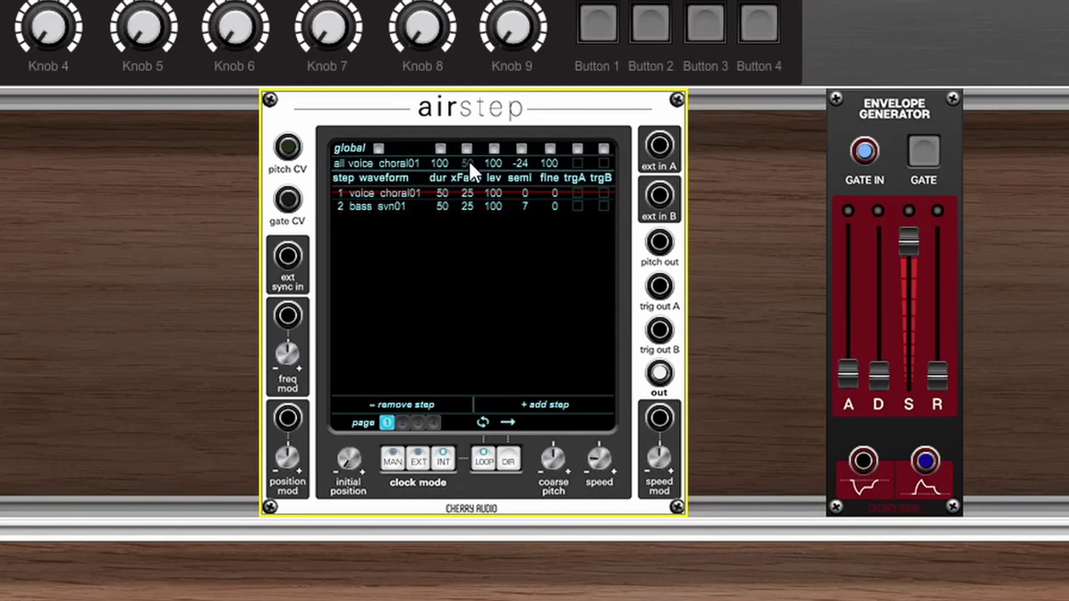
Enable the global crossfade override and set the global crossfade value to 0
{"action": "left_click", "coordinate": [468, 148]}
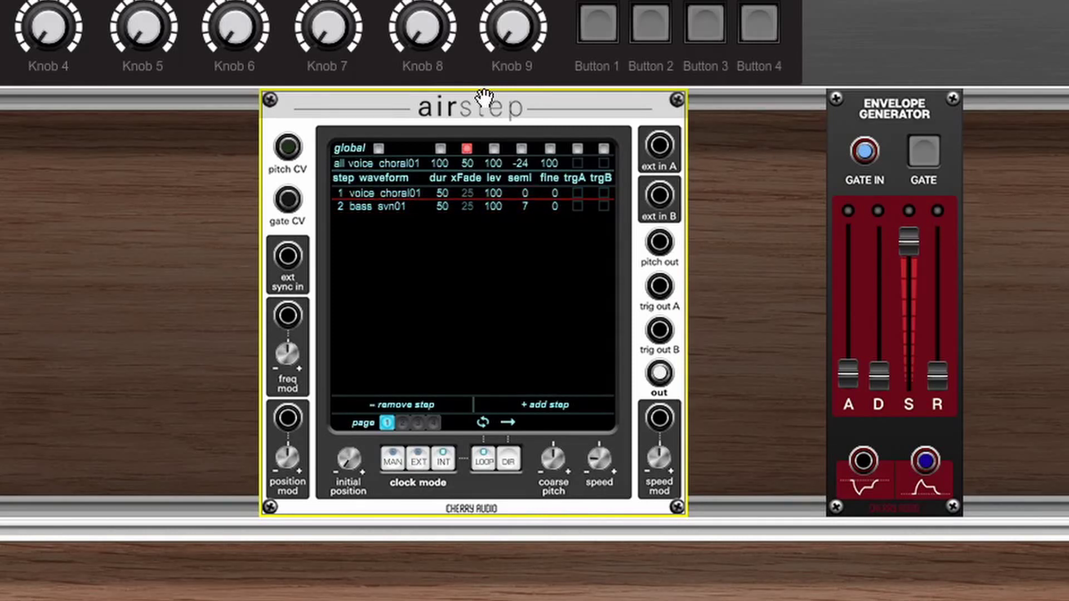
{"action": "left_click_drag", "start_coordinate": [467, 163], "coordinate": [502, 442]}
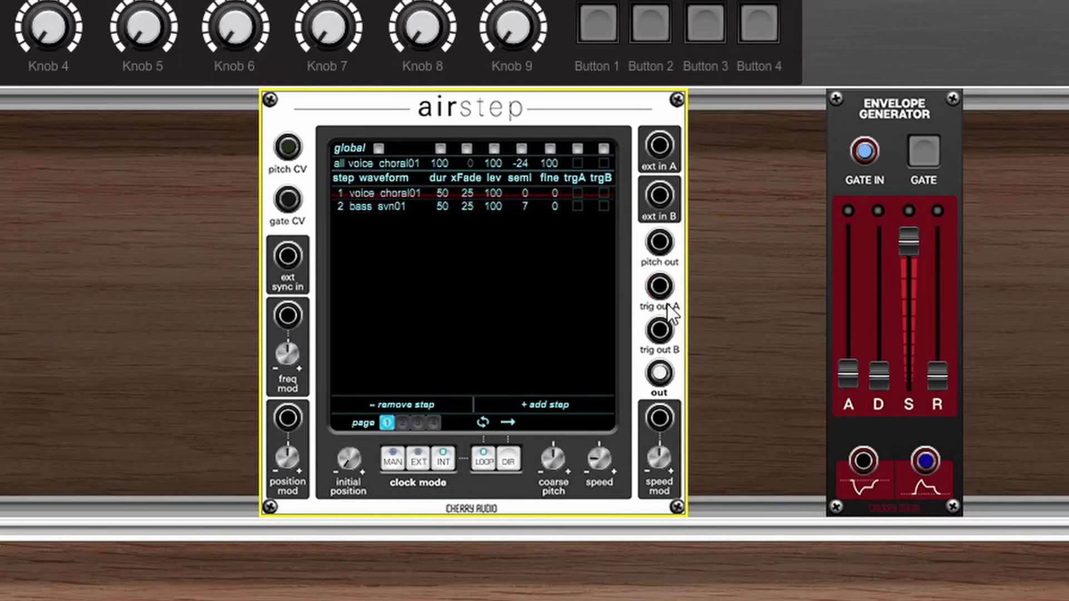
Enable trigger A on step 1 and trigger B on step 2
{"action": "left_click", "coordinate": [576, 193]}
{"action": "left_click", "coordinate": [604, 206]}
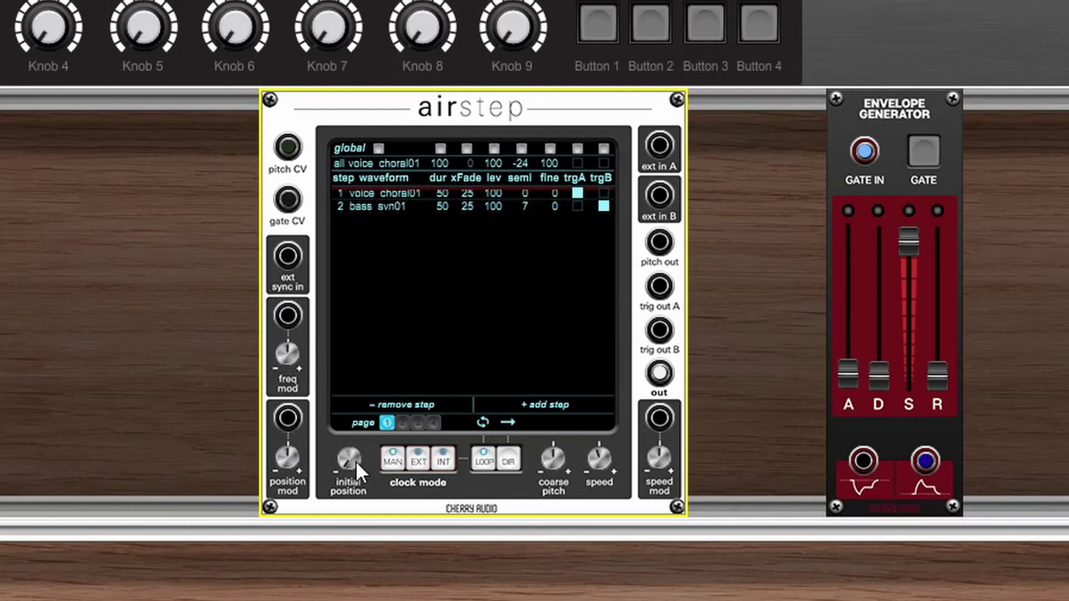
Toggle looping off and back on, and set the sequence direction to backward
{"action": "left_click", "coordinate": [488, 462]}
{"action": "left_click", "coordinate": [488, 462]}
{"action": "left_click", "coordinate": [505, 462]}
{"action": "left_click", "coordinate": [508, 462]}
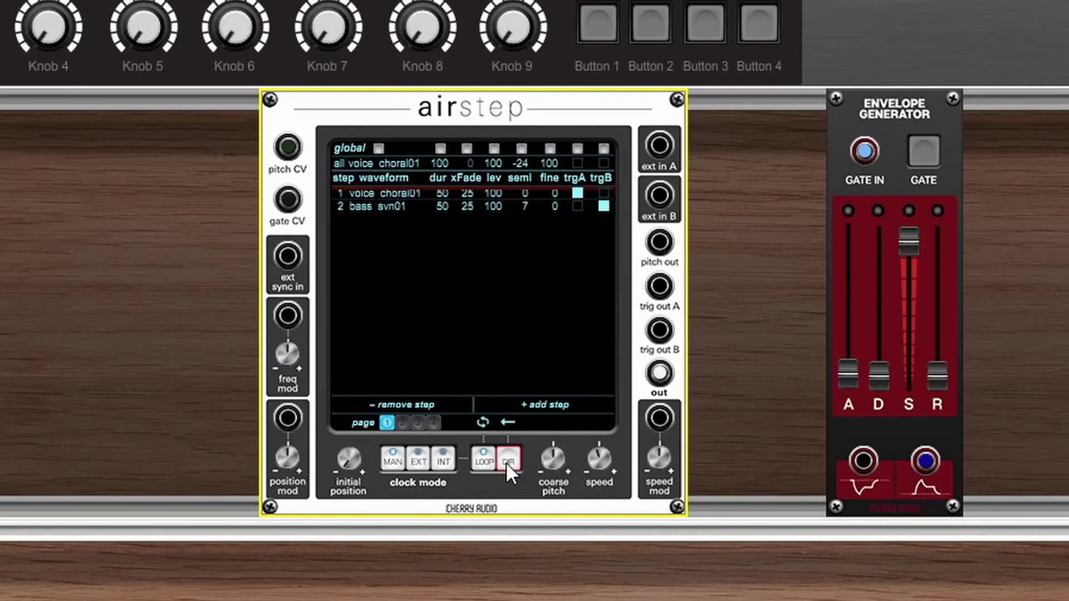
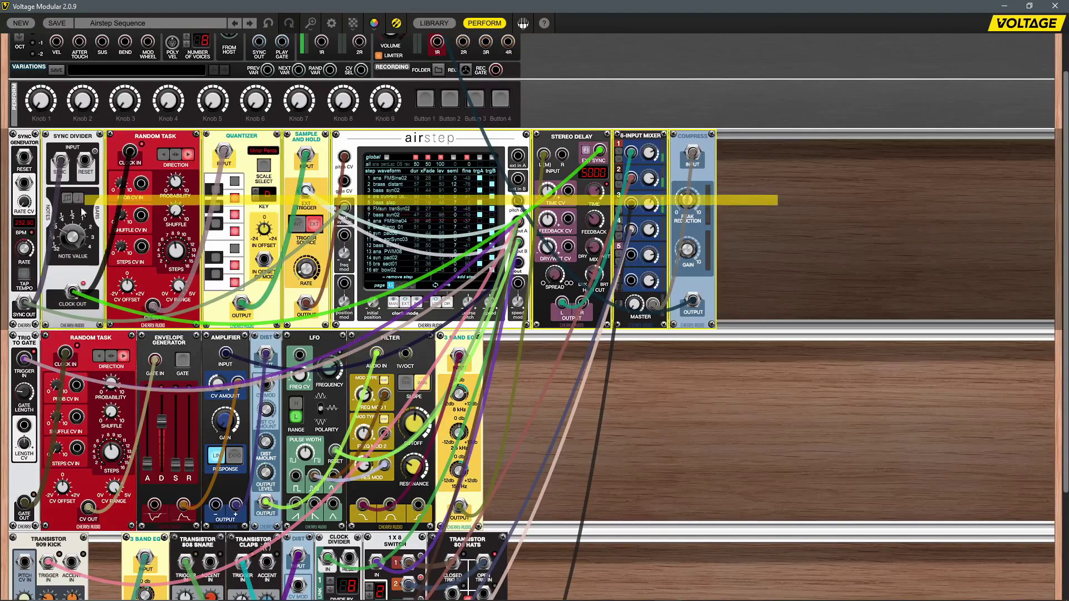
Spread the first-row modules apart, leaving gaps between them from the Sync Divider through to the compressor
{"action": "left_click_drag", "start_coordinate": [697, 135], "coordinate": [912, 137]}
{"action": "left_click_drag", "start_coordinate": [643, 135], "coordinate": [798, 135]}
{"action": "left_click_drag", "start_coordinate": [587, 136], "coordinate": [699, 137]}
{"action": "left_click_drag", "start_coordinate": [412, 135], "coordinate": [509, 136]}
{"action": "left_click_drag", "start_coordinate": [316, 136], "coordinate": [361, 136]}
{"action": "left_click_drag", "start_coordinate": [276, 136], "coordinate": [322, 136]}
{"action": "left_click_drag", "start_coordinate": [156, 136], "coordinate": [188, 136]}
{"action": "left_click_drag", "start_coordinate": [321, 136], "coordinate": [356, 136]}
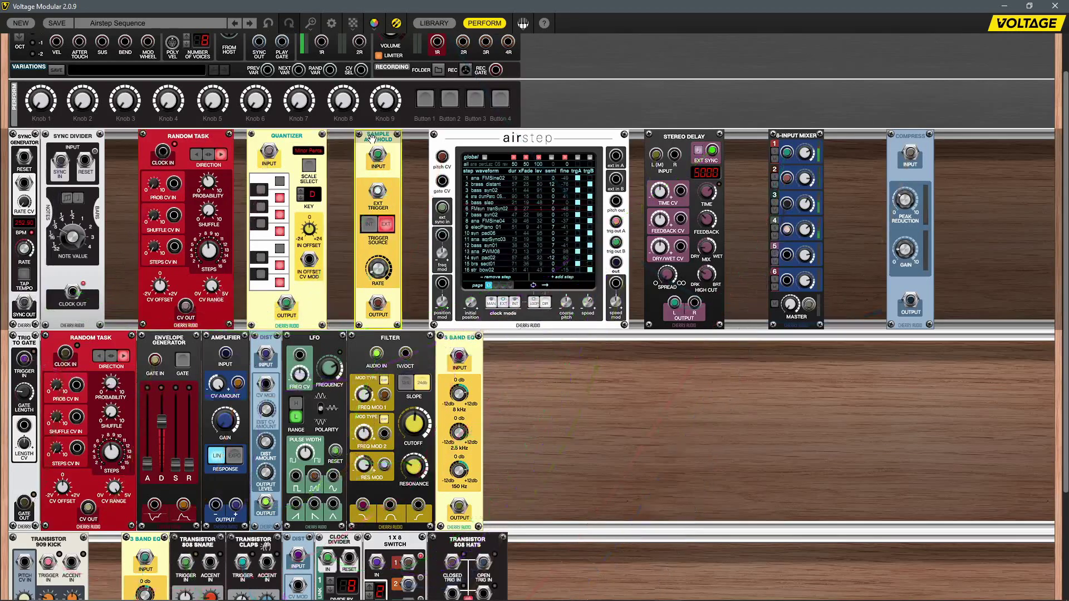
{"action": "left_click_drag", "start_coordinate": [72, 135], "coordinate": [95, 135]}
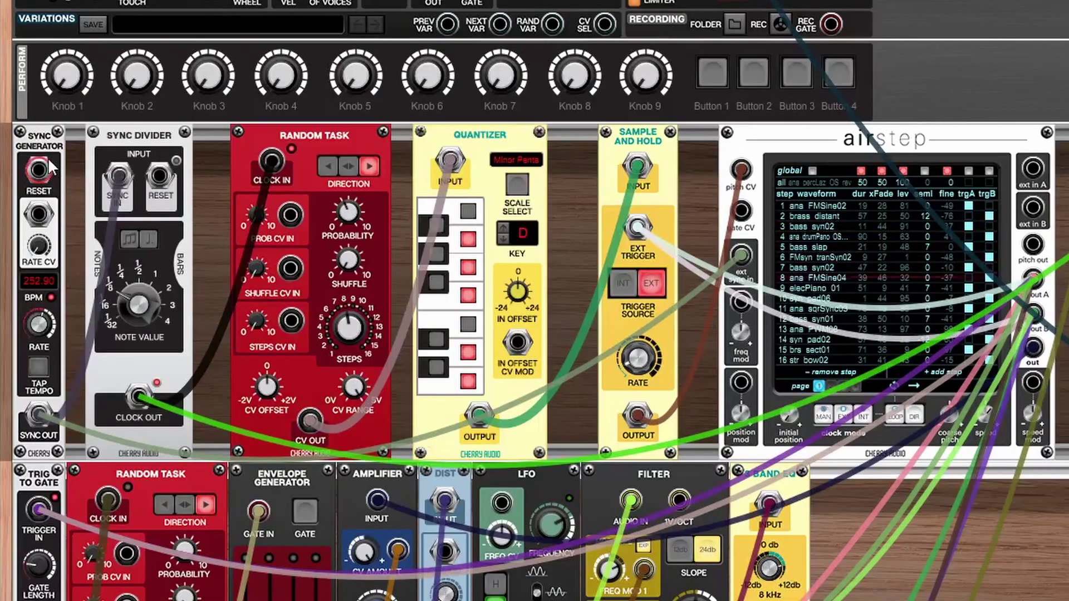
Examine the first-row signal chain from Sync Generator and Sync Divider through Random Task, Quantizer and Sample and Hold to airstep
{"action": "left_click", "coordinate": [45, 245]}
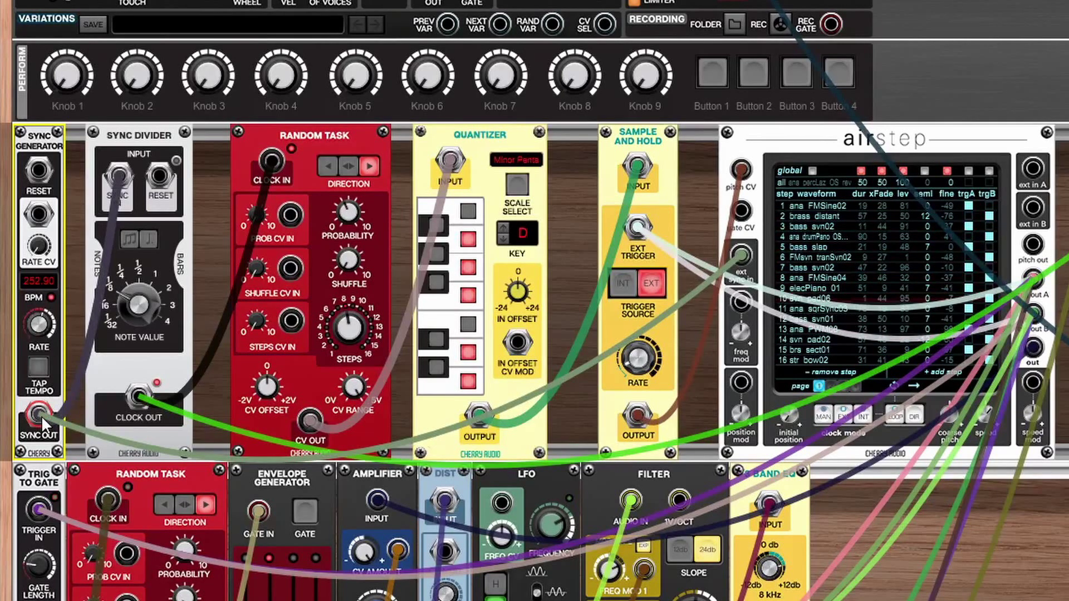
{"action": "left_click", "coordinate": [148, 144]}
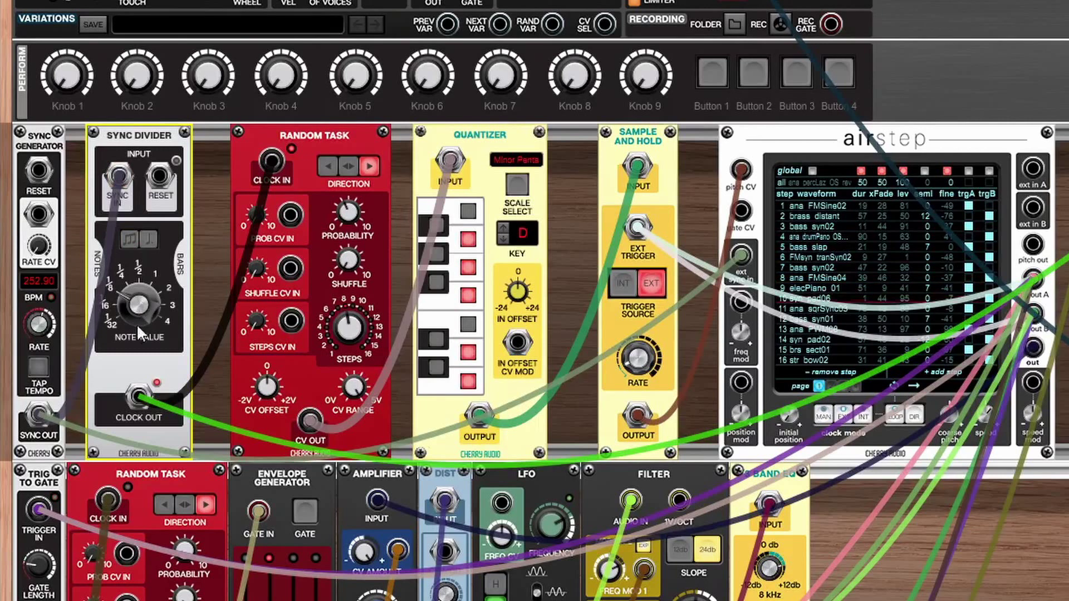
{"action": "left_click", "coordinate": [297, 144]}
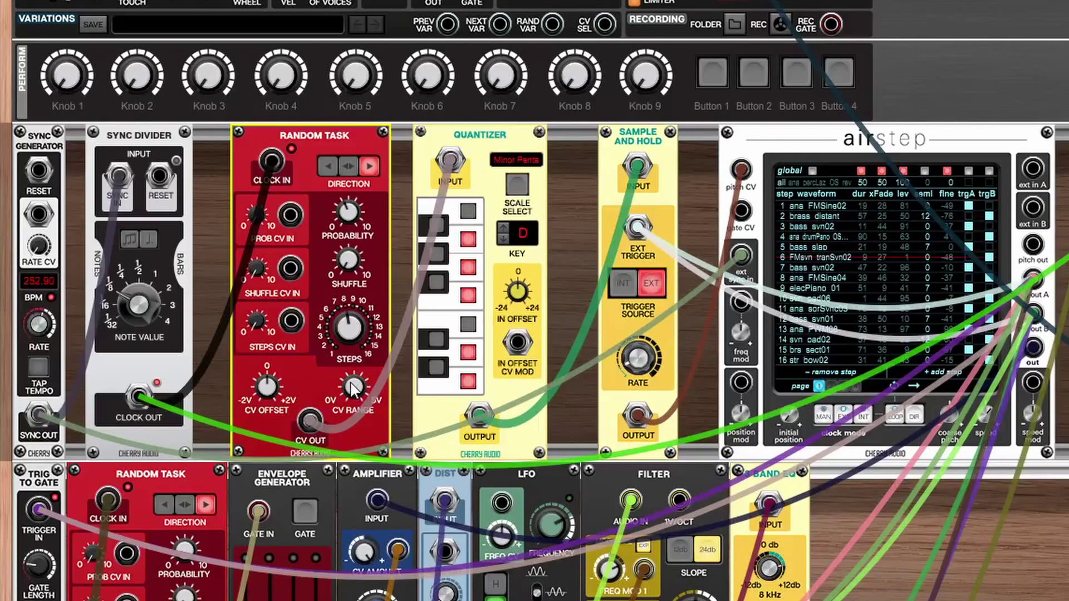
{"action": "mouse_move", "coordinate": [352, 390]}
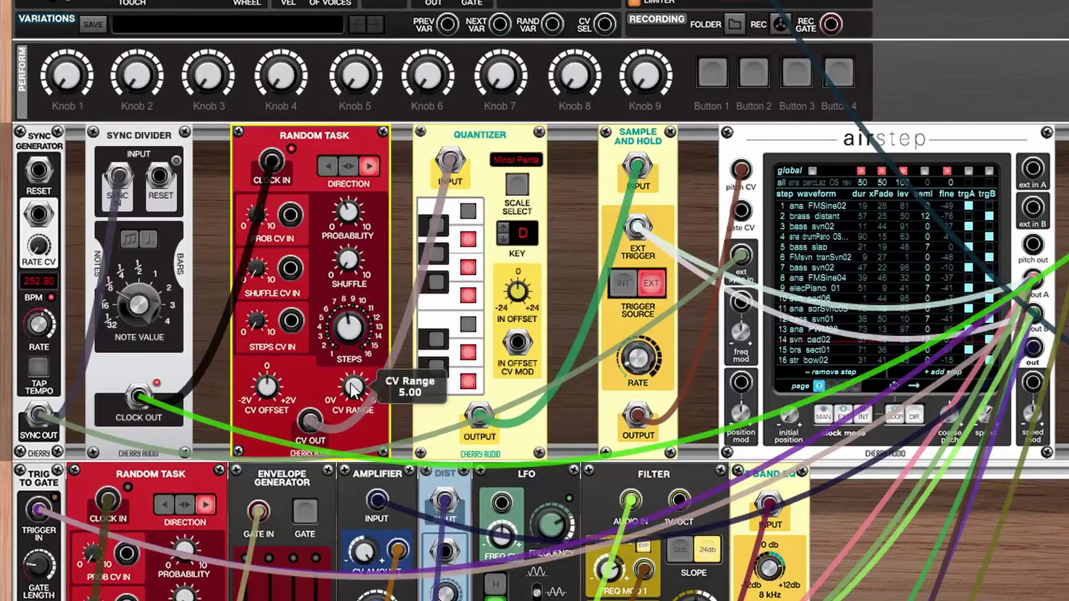
{"action": "left_click", "coordinate": [490, 142]}
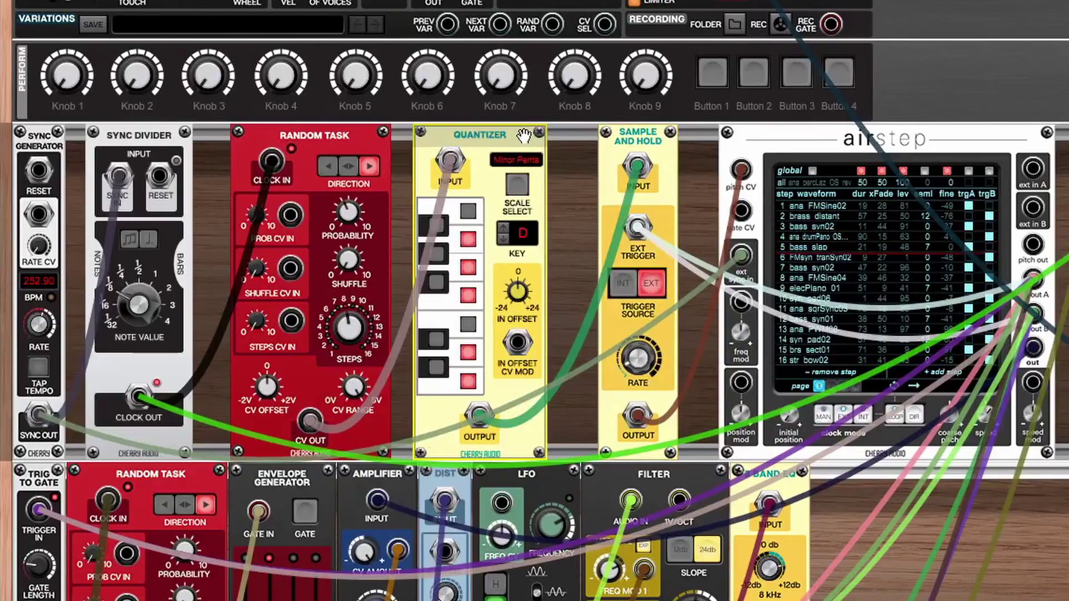
{"action": "left_click", "coordinate": [633, 134]}
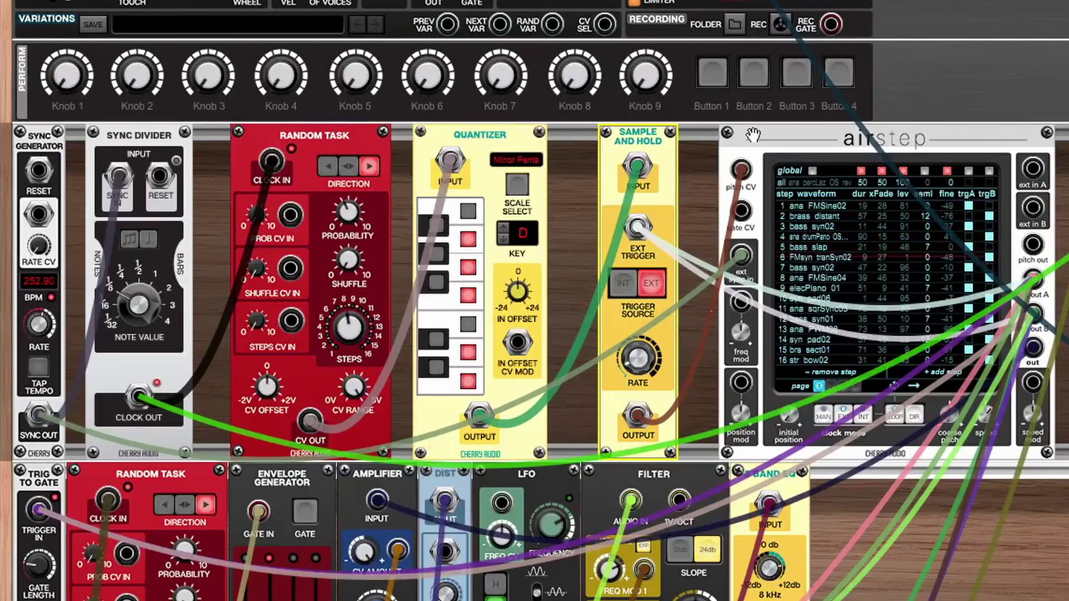
{"action": "left_click", "coordinate": [771, 137]}
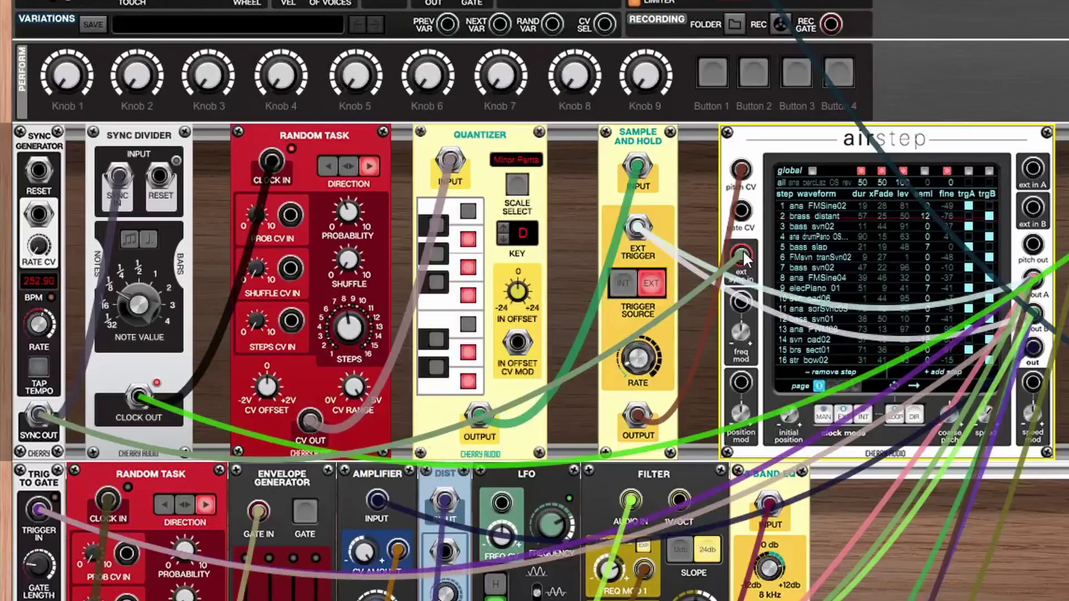
{"action": "left_click", "coordinate": [103, 136]}
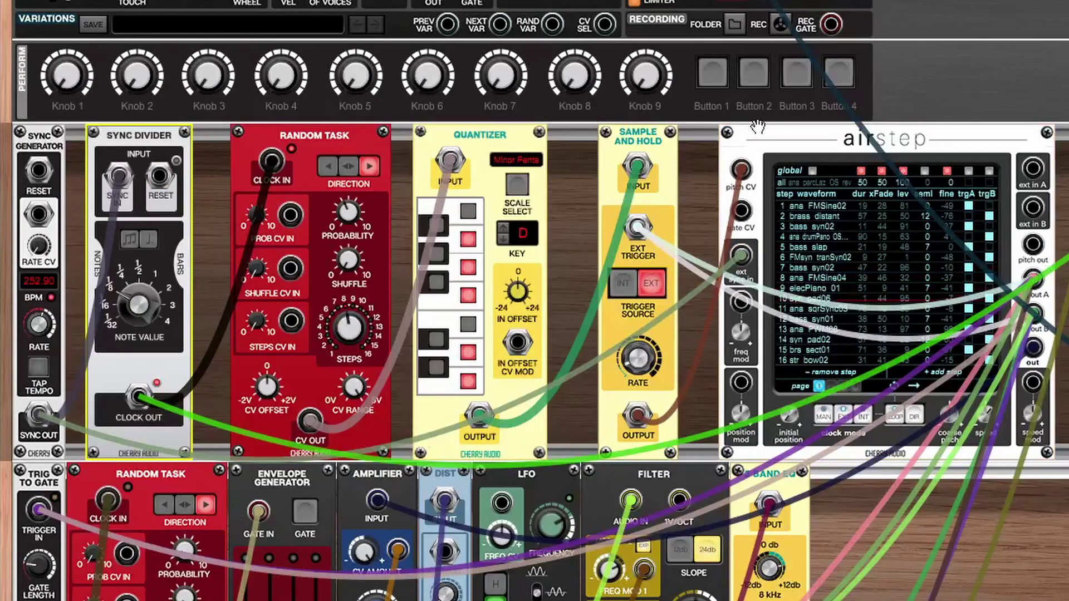
Hide the patch cables and examine the amplifier and envelope generator in the second row
{"action": "key", "text": "h"}
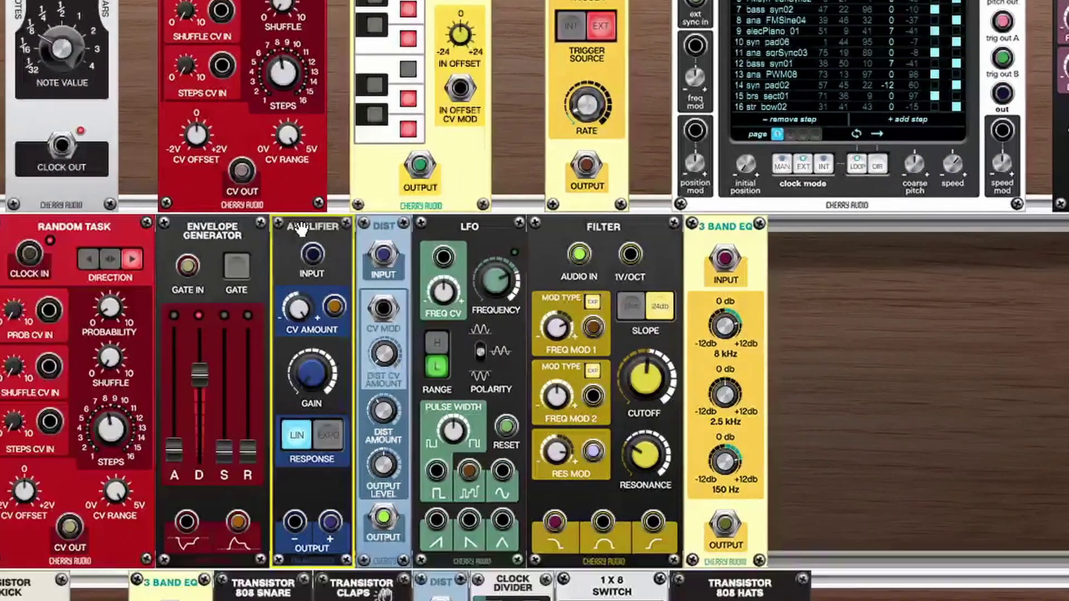
{"action": "left_click_drag", "start_coordinate": [763, 405], "coordinate": [305, 219]}
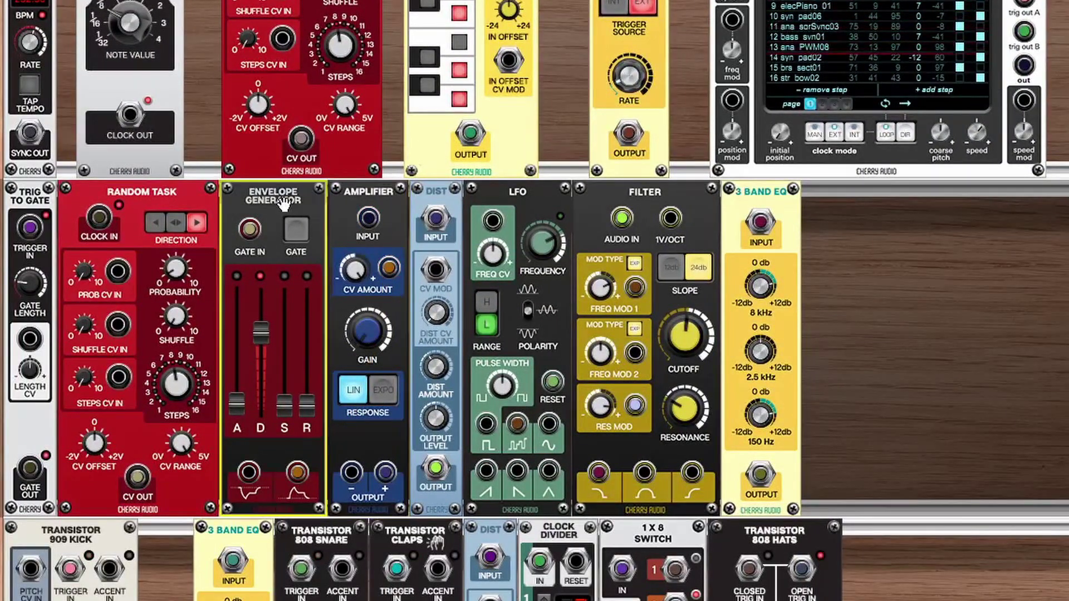